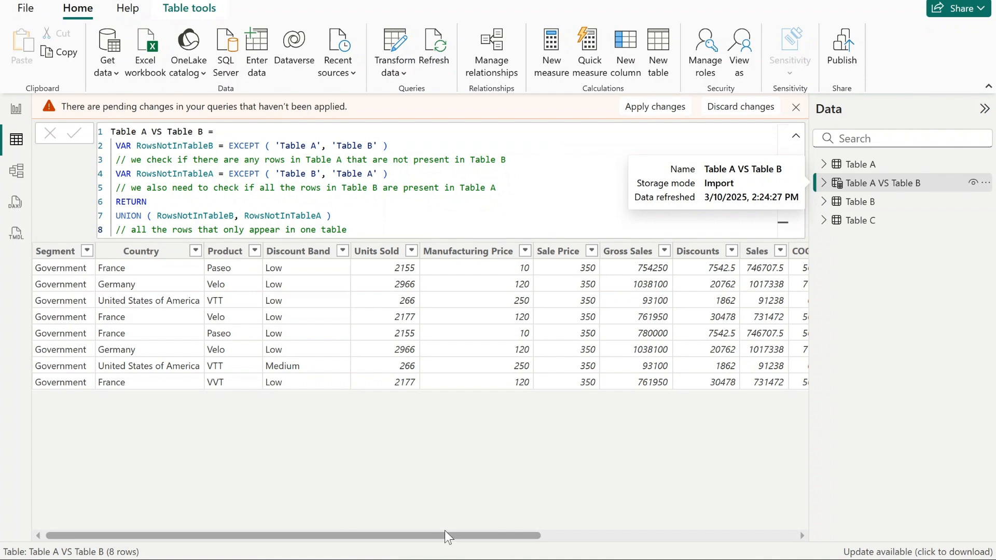
# Examine the rows of the Table A VS Table B table and the UNION line of its DAX formula.
pyautogui.moveTo(453, 536); pyautogui.dragTo(707, 537)
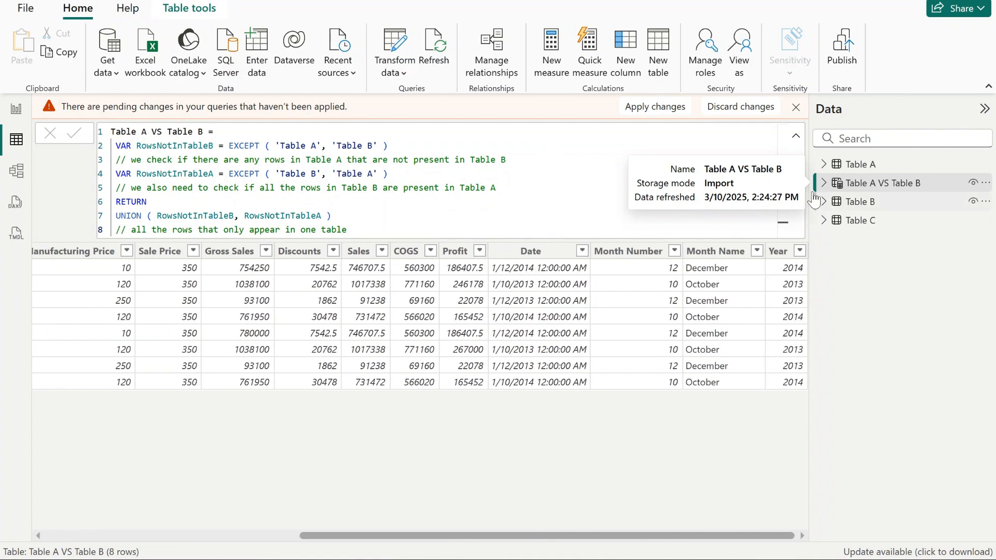
pyautogui.click(122, 215)
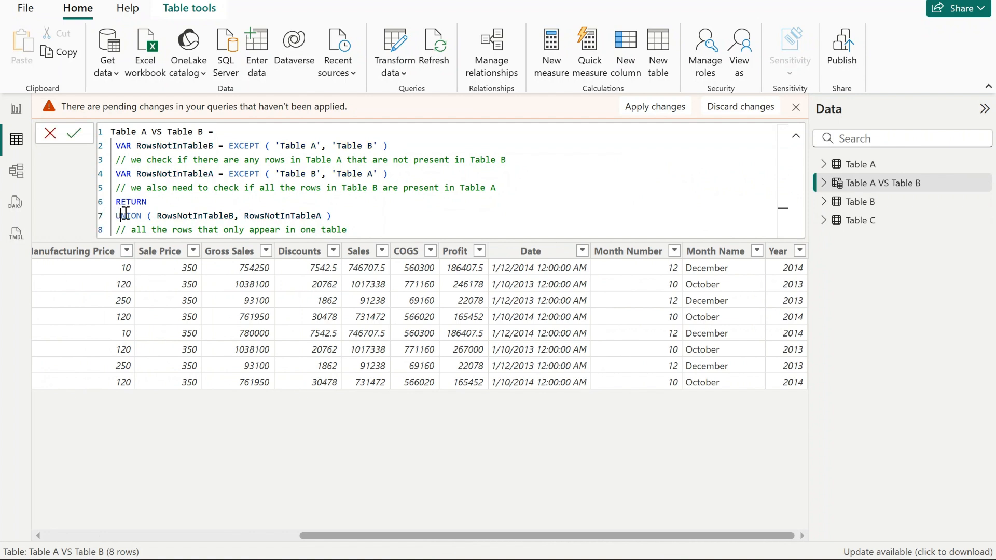
pyautogui.moveTo(124, 214); pyautogui.dragTo(358, 217)
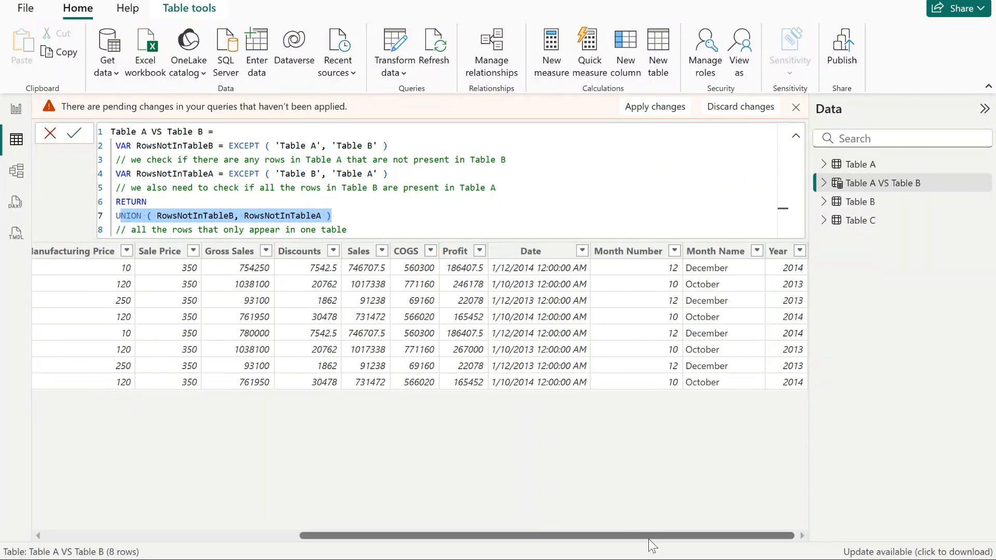
pyautogui.moveTo(649, 537); pyautogui.dragTo(36, 540)
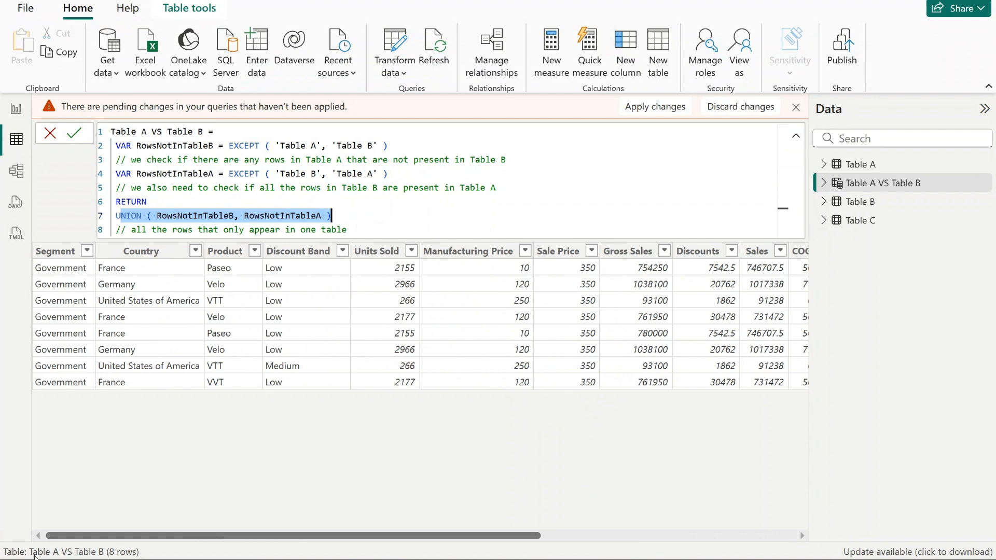
pyautogui.moveTo(34, 556)
pyautogui.mouseDown()
pyautogui.moveTo(701, 556)
pyautogui.moveTo(19, 559)
pyautogui.mouseUp()
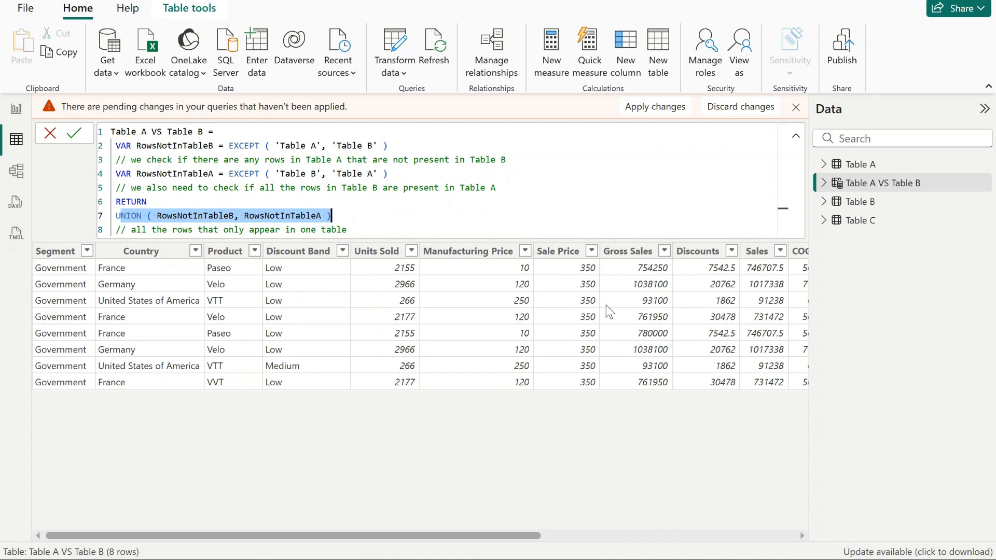
pyautogui.moveTo(513, 538); pyautogui.dragTo(767, 537)
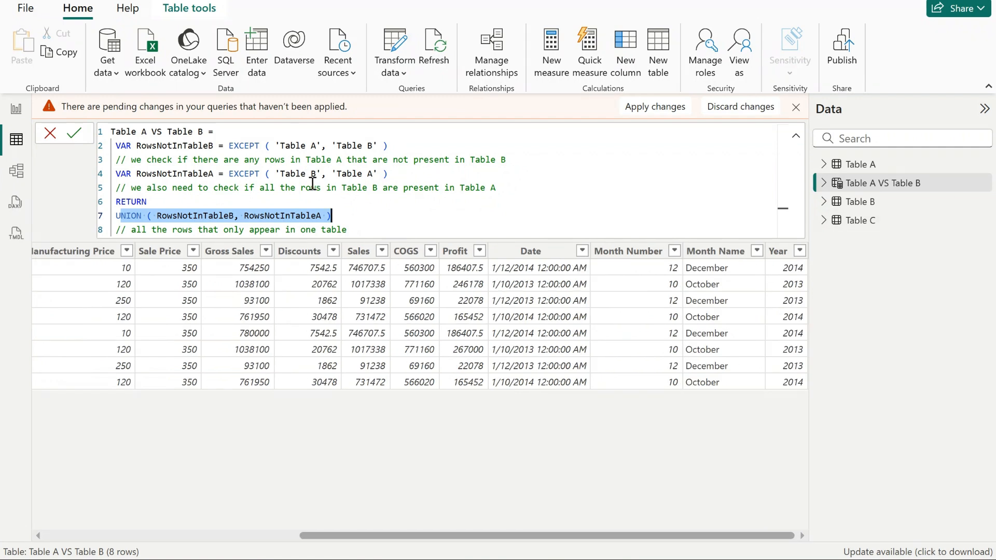
pyautogui.click(584, 192)
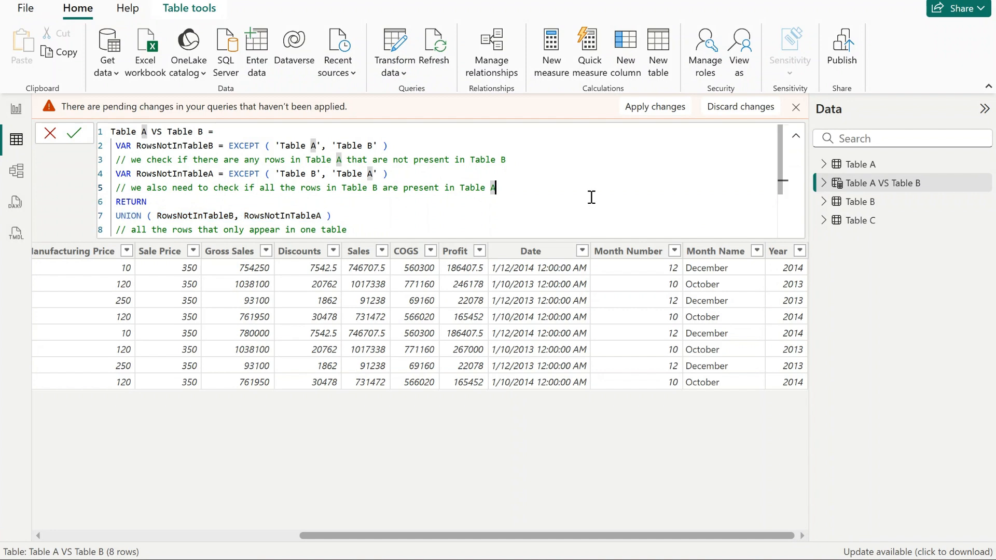
pyautogui.click(988, 202)
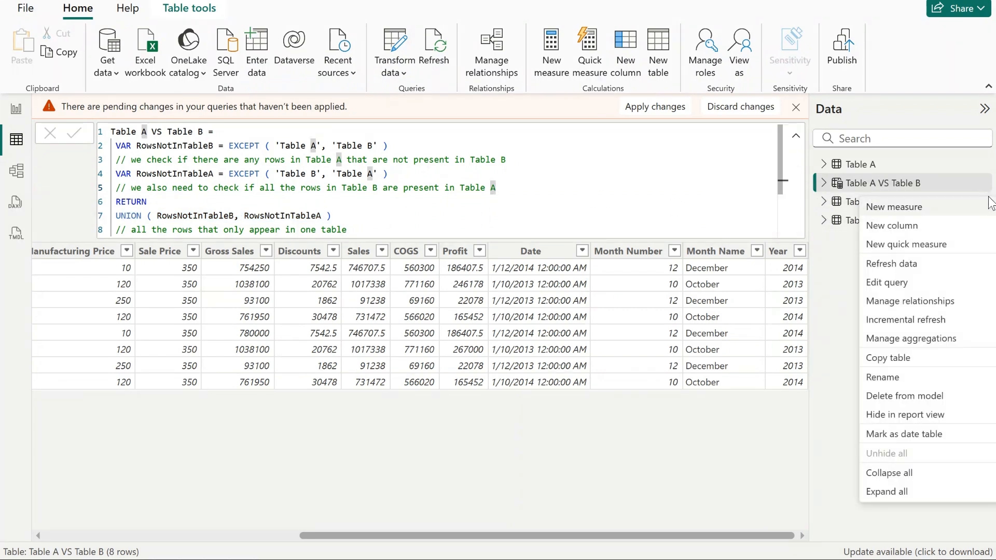
pyautogui.click(599, 166)
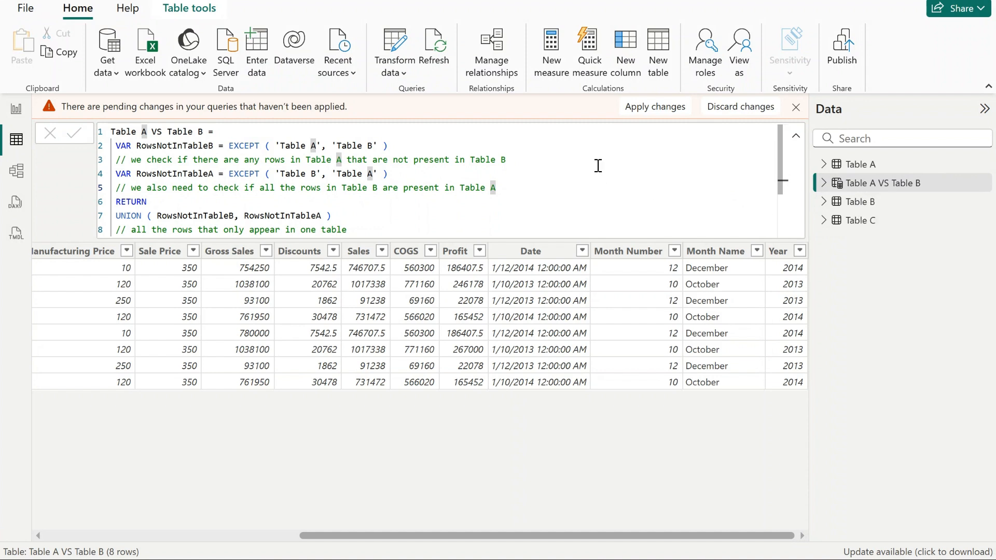
# Create a calculated table named Table A VS Table B (with index), leaving the second formula line for its expression.
pyautogui.click(662, 65)
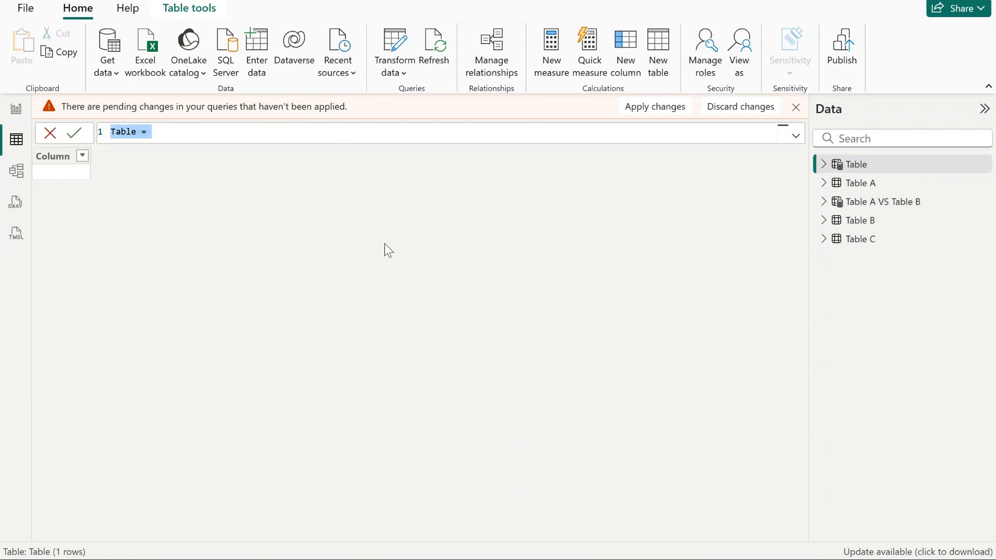
pyautogui.write('Table A VS Table B')
pyautogui.write('=')
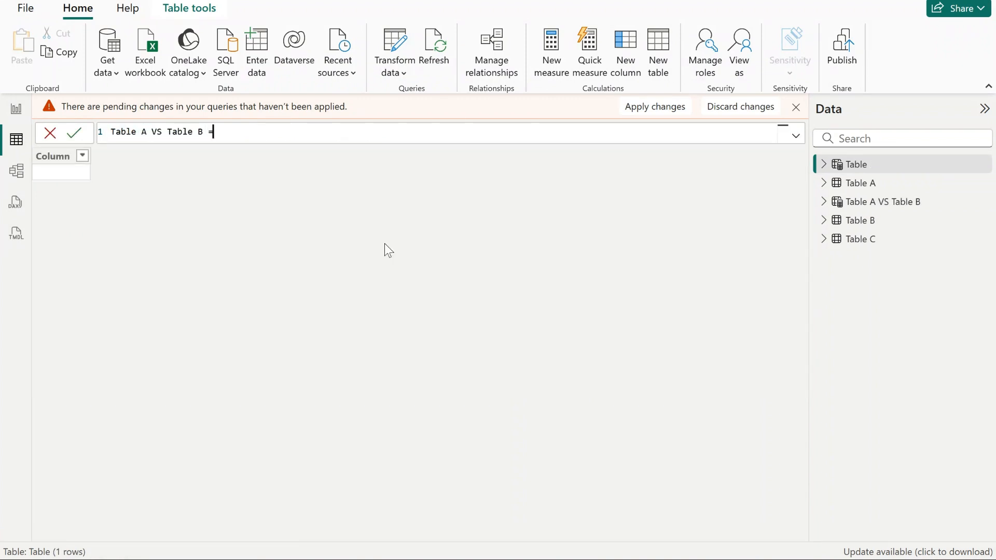
pyautogui.hotkey('shift', 'Return')
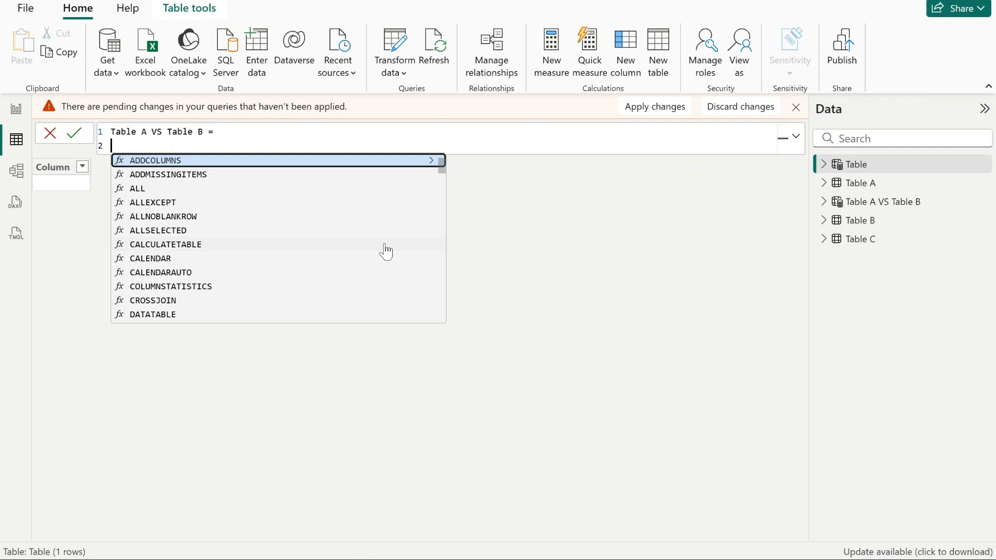
pyautogui.press('Escape')
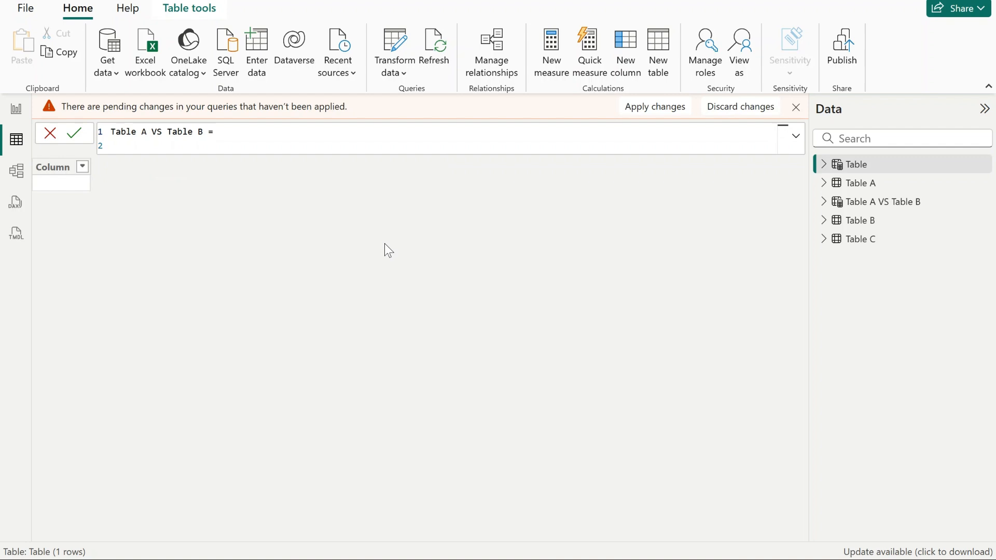
pyautogui.write('(with index)')
pyautogui.press('Down')
# Define the new table as EXCEPT ( 'Table A', 'Table B' ) and commit the formula.
pyautogui.write('EX')
pyautogui.press('Tab')
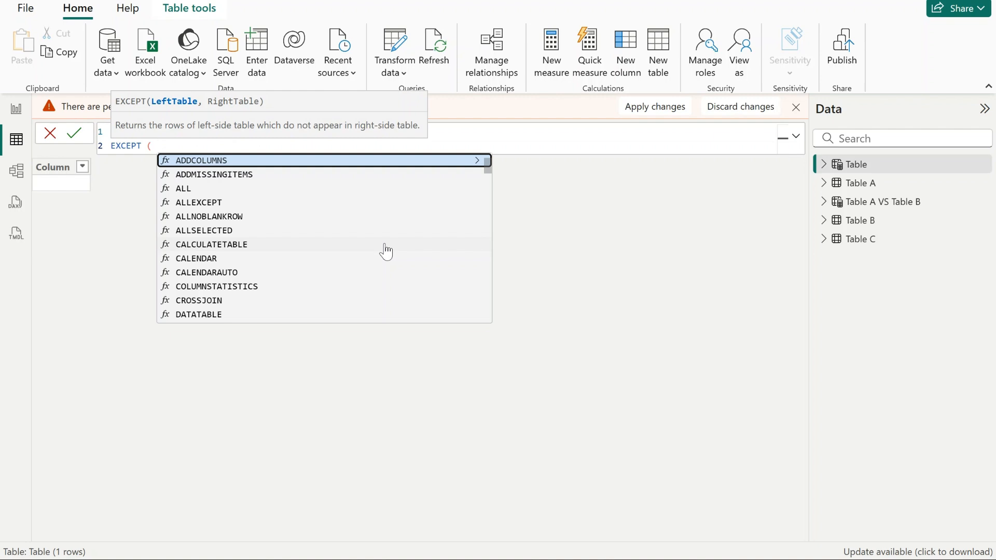
pyautogui.write('Tab')
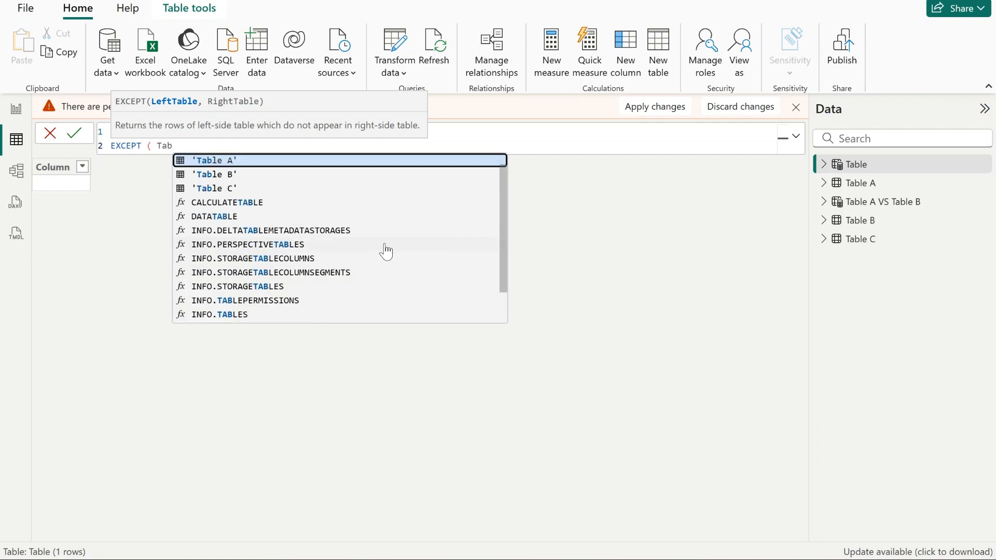
pyautogui.press('Tab')
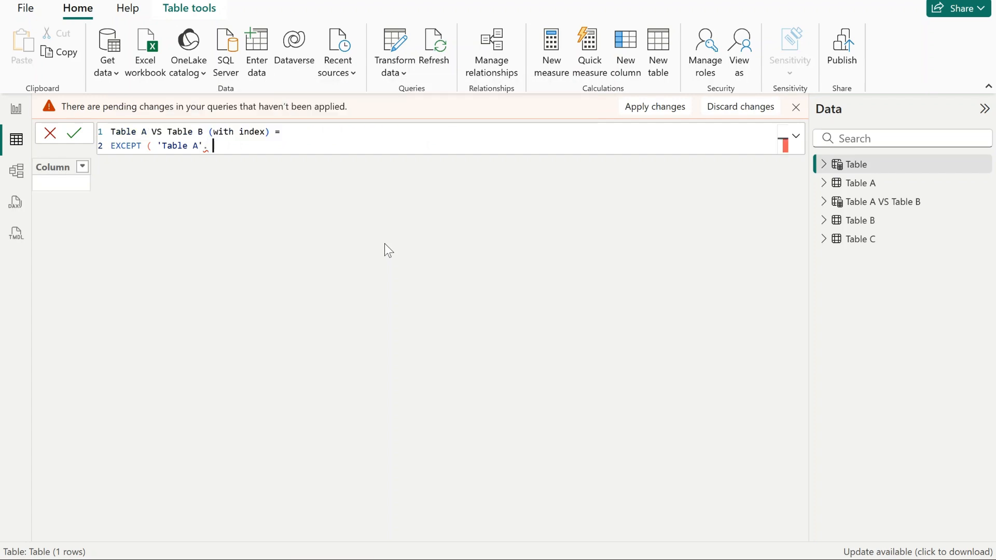
pyautogui.write(", '")
pyautogui.write('Tab')
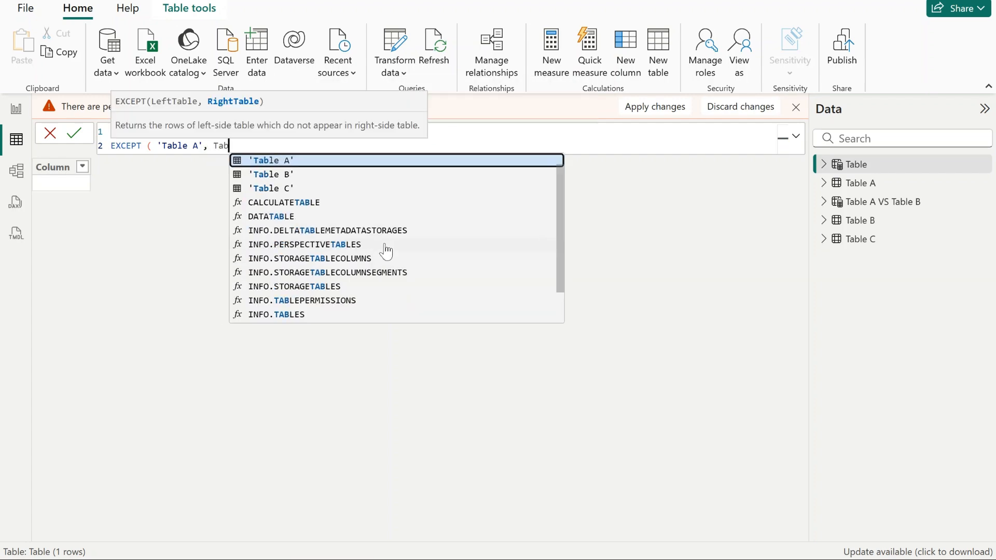
pyautogui.press('Down')
pyautogui.press('Tab')
pyautogui.write(')')
pyautogui.press('Return')
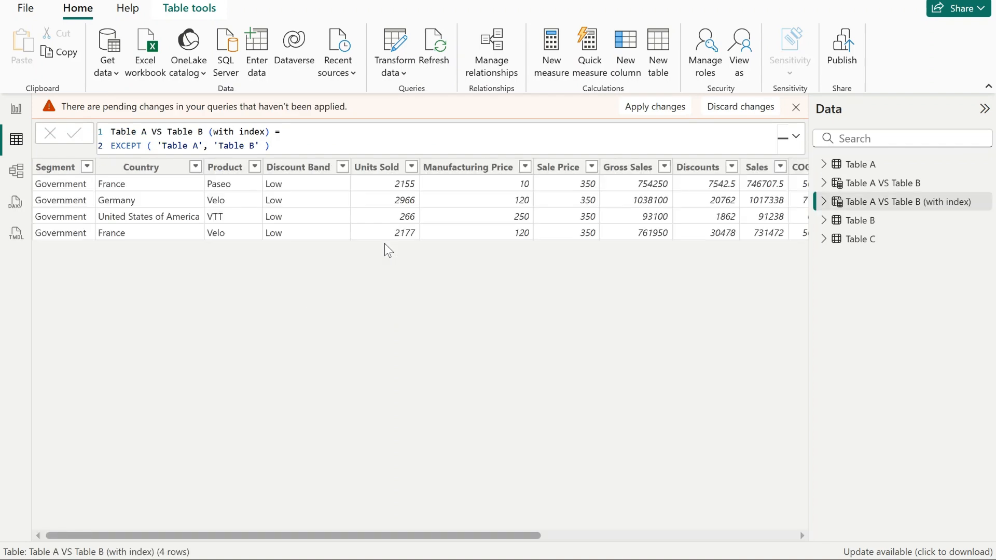
# Assign the EXCEPT expression to a variable named RowsNotInTableB, with the expression on its own line.
pyautogui.doubleClick(112, 146)
pyautogui.write('VAR ')
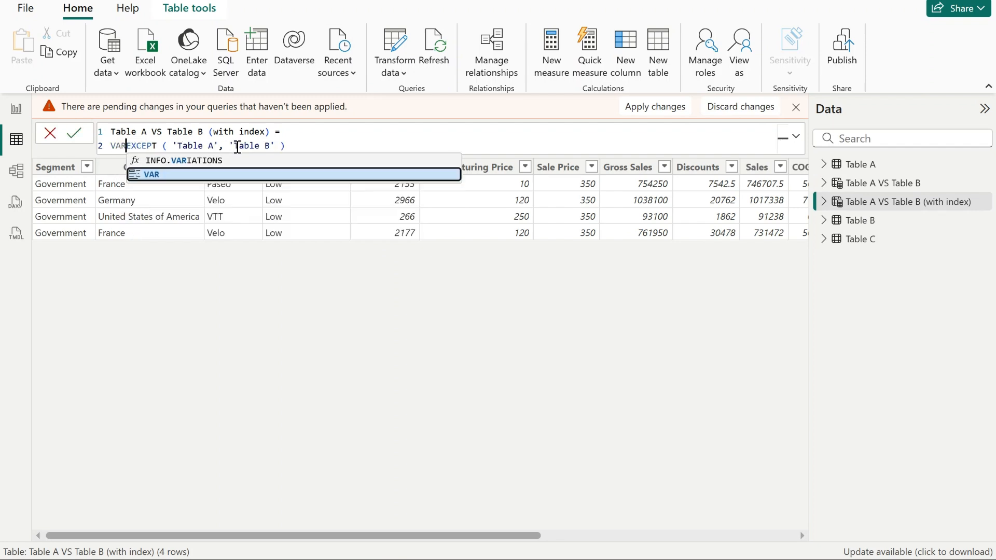
pyautogui.write('RowsNotInTableB =')
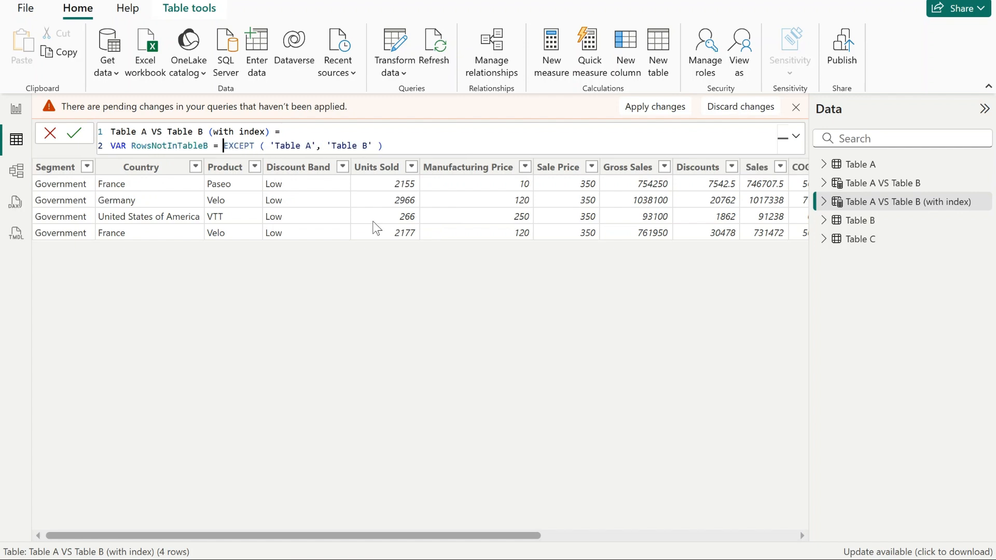
pyautogui.hotkey('shift', 'Return')
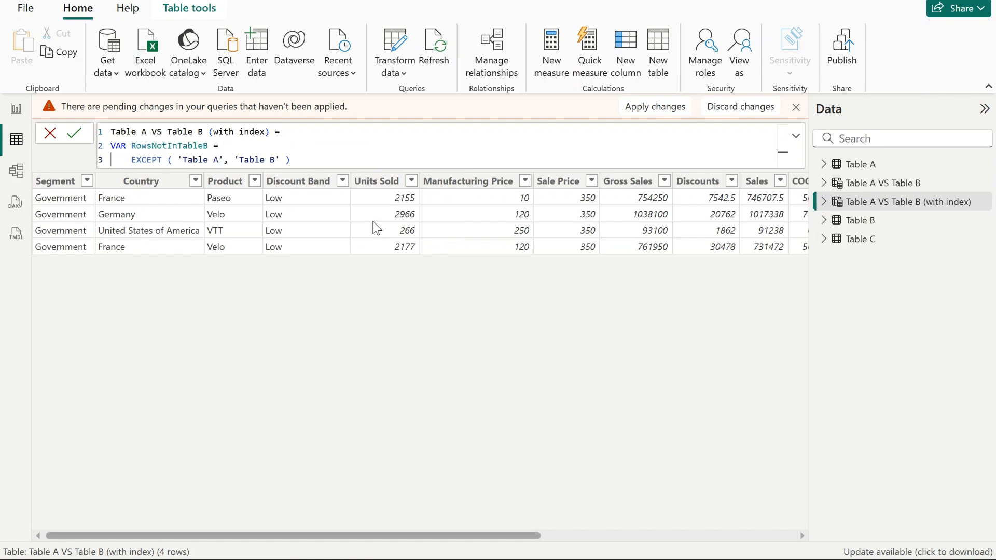
# Start an ADDCOLUMNS function around the EXCEPT expression, keeping EXCEPT on its own line as the table argument.
pyautogui.write('AD')
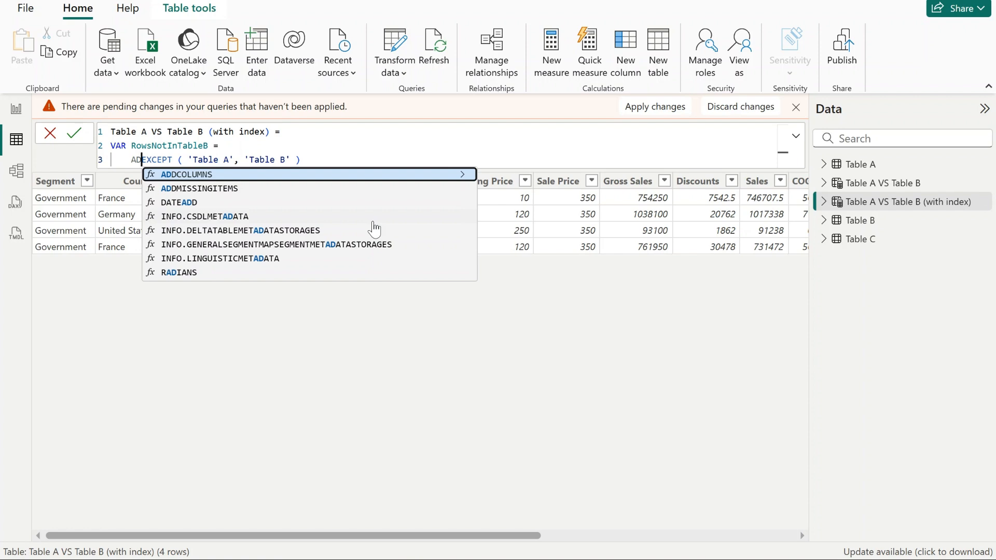
pyautogui.press('Tab')
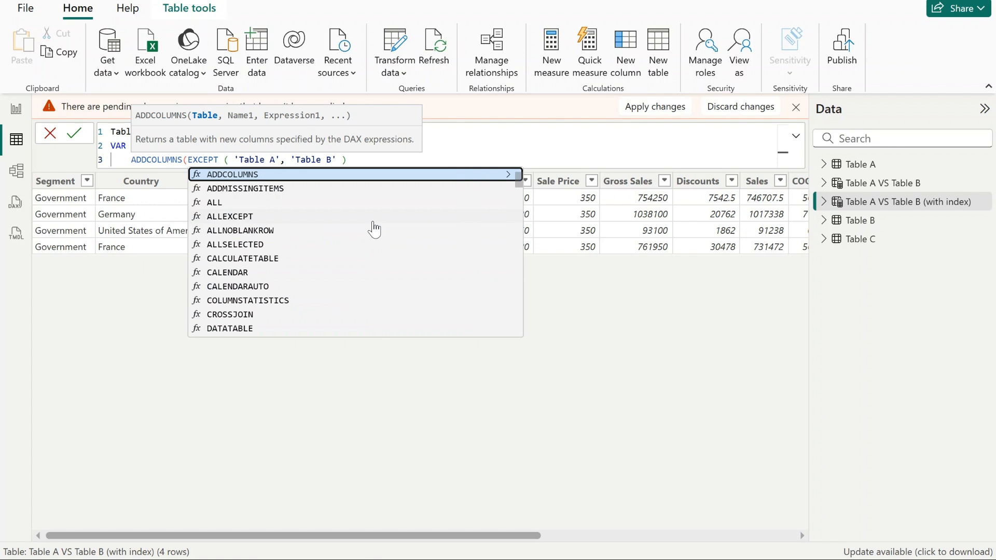
pyautogui.hotkey('shift', 'Return')
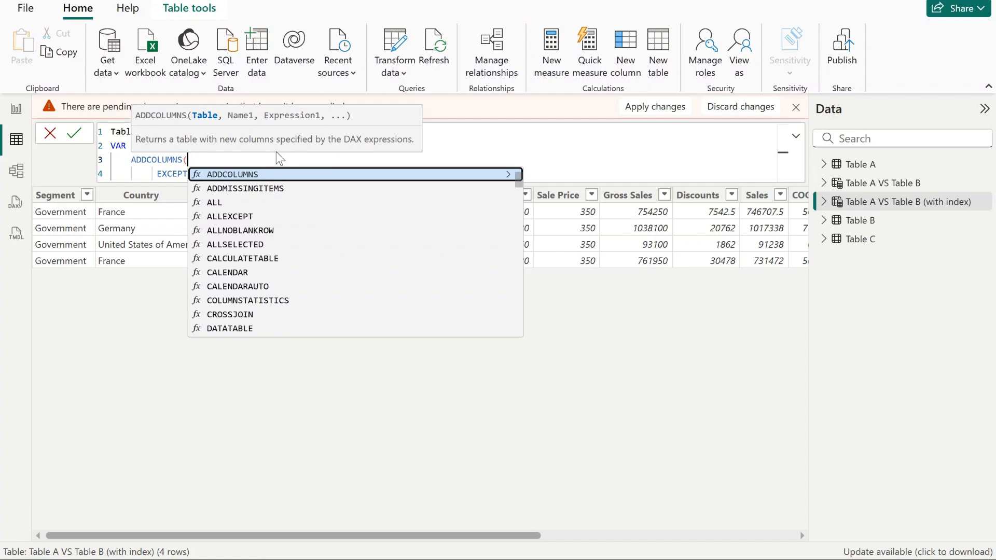
pyautogui.click(156, 173)
pyautogui.moveTo(156, 173); pyautogui.dragTo(318, 176)
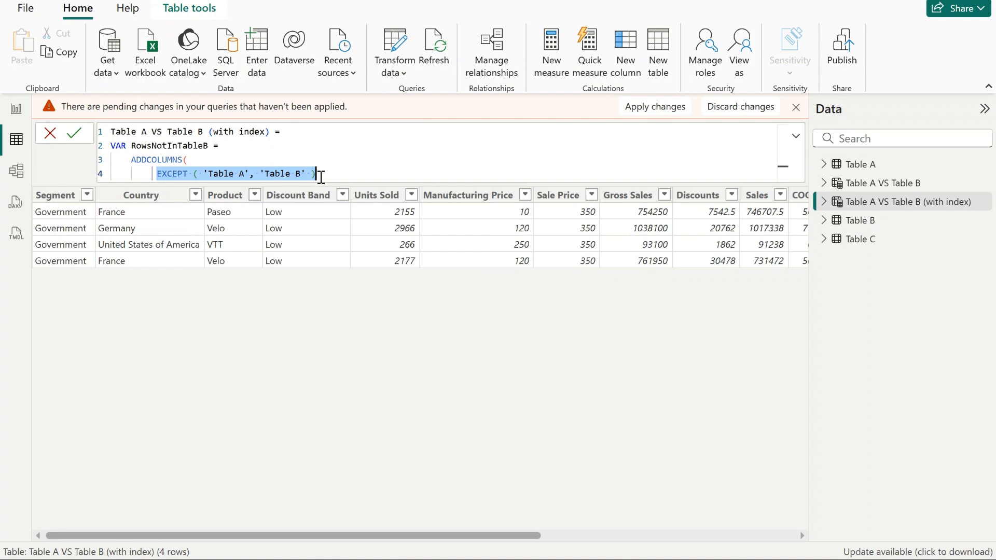
pyautogui.click(336, 175)
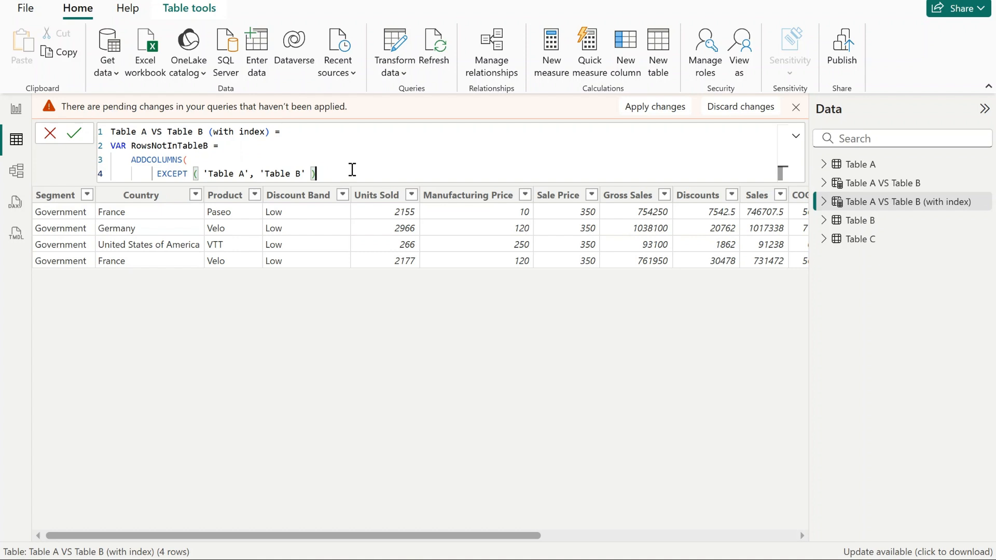
# Add a "Rows from" column with the value "Table A" in ADDCOLUMNS, close the function and return RowsNotInTableB.
pyautogui.write(',')
pyautogui.hotkey('shift', 'Return')
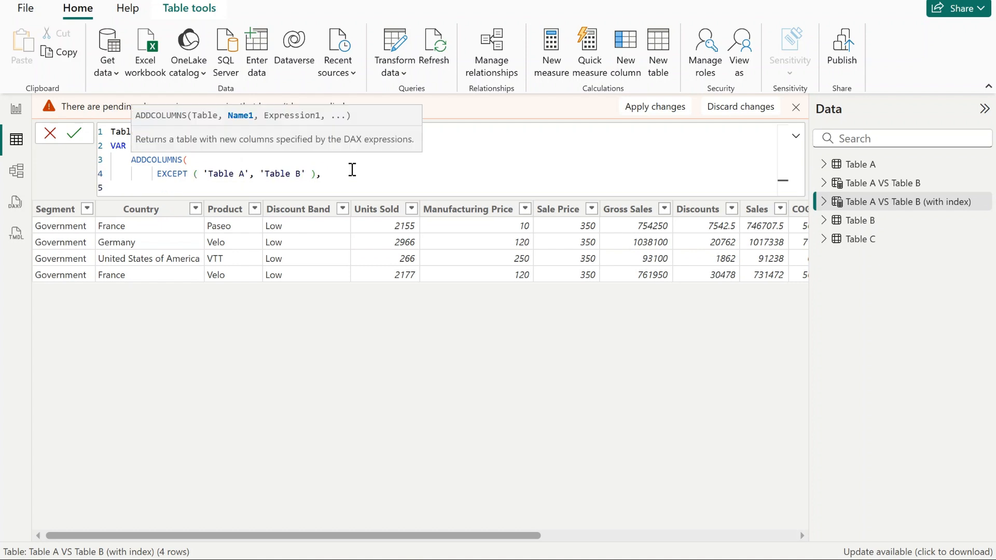
pyautogui.write('"')
pyautogui.write('Rows ')
pyautogui.write('from')
pyautogui.write(': ')
pyautogui.write('"')
pyautogui.write(',')
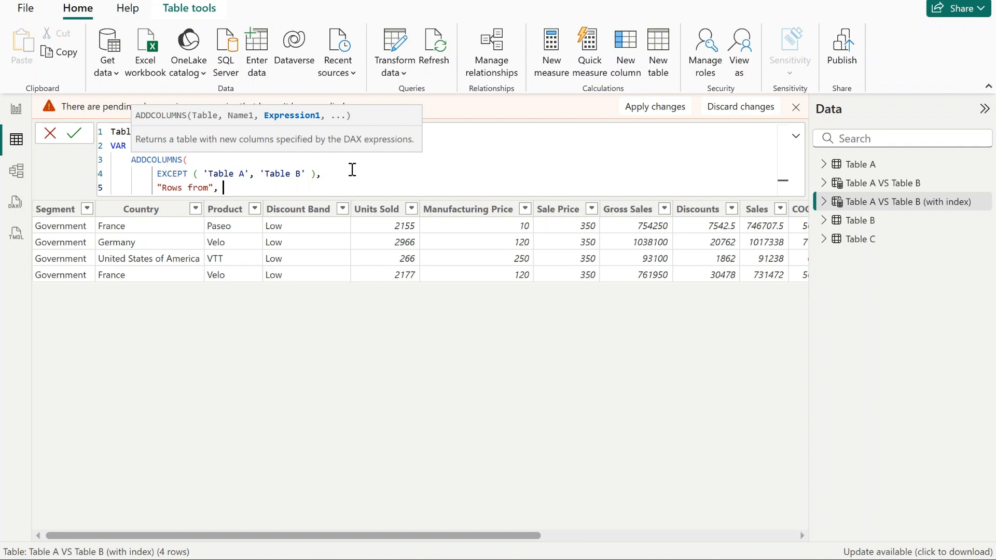
pyautogui.write(' "Table A"')
pyautogui.hotkey('shift', 'Return')
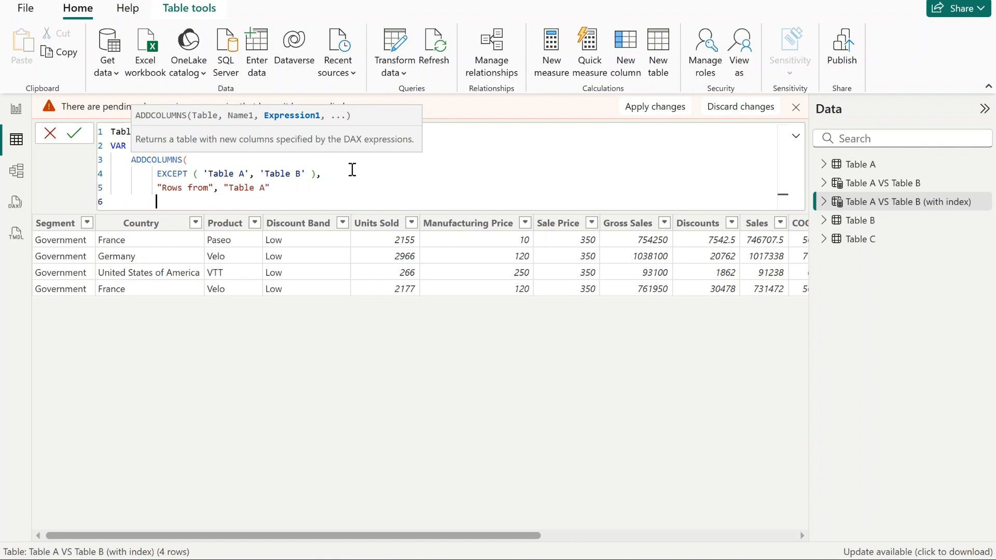
pyautogui.write(')')
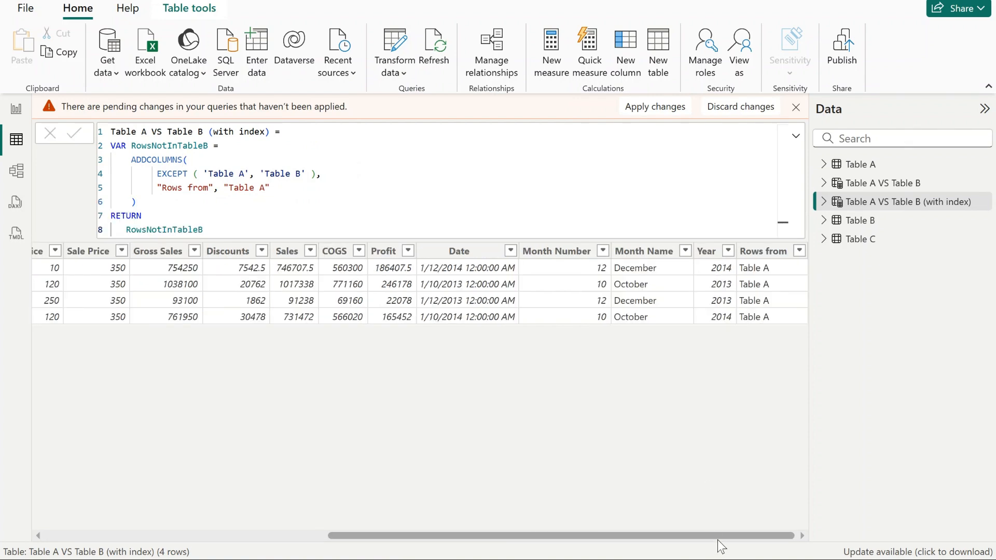
pyautogui.moveTo(719, 537); pyautogui.dragTo(969, 468)
# Duplicate the whole RowsNotInTableB variable block directly below the original, before RETURN.
pyautogui.moveTo(144, 202); pyautogui.dragTo(111, 143)
pyautogui.hotkey('ctrl', 'c')
pyautogui.click(373, 205)
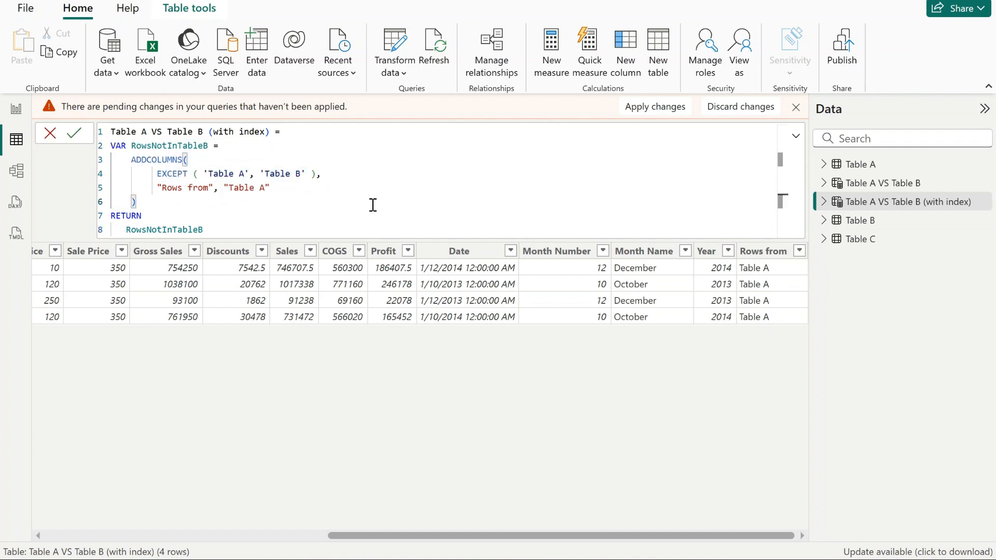
pyautogui.press('Return')
pyautogui.hotkey('ctrl', 'v')
# Rename the duplicated variable to RowsNotInTableA.
pyautogui.moveTo(250, 243); pyautogui.dragTo(209, 244)
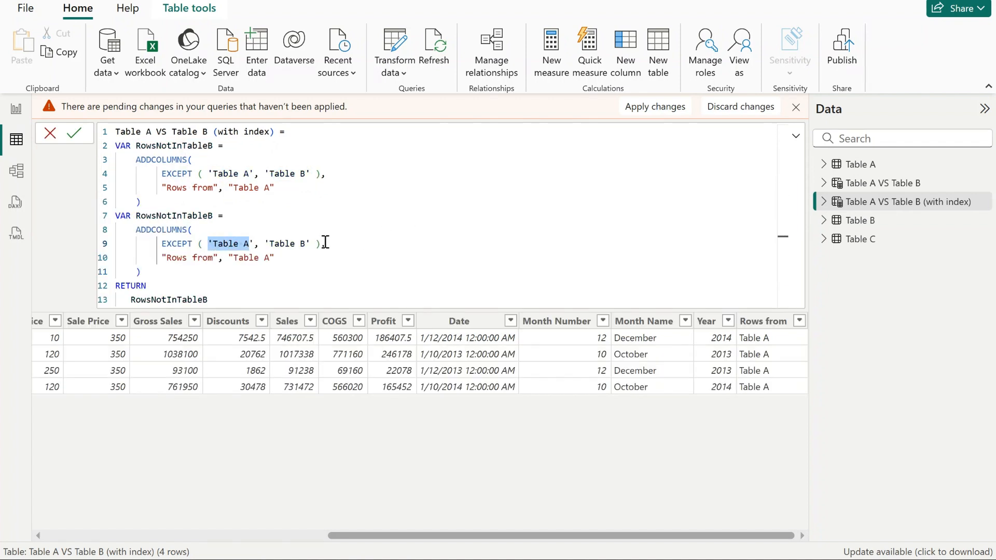
pyautogui.click(213, 215)
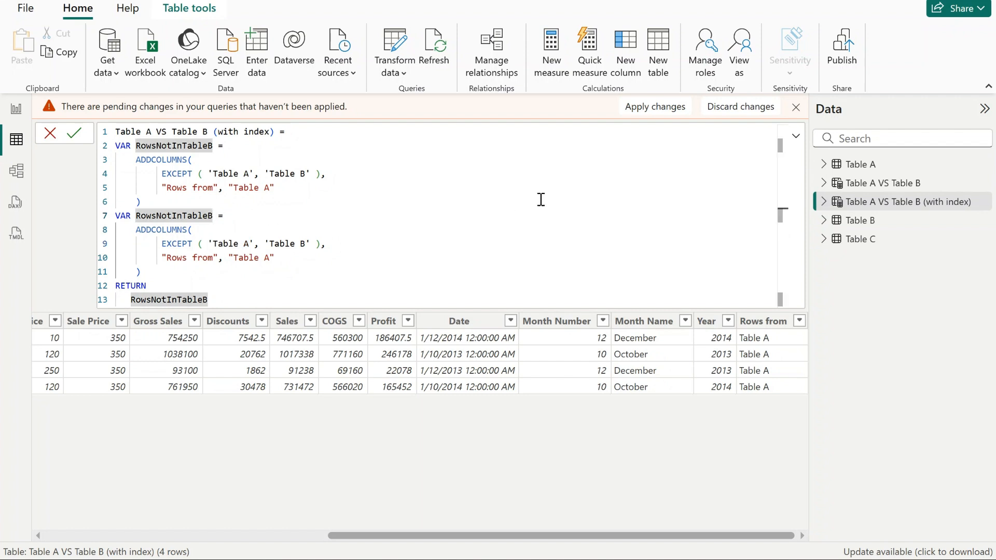
pyautogui.press('BackSpace')
pyautogui.write('A')
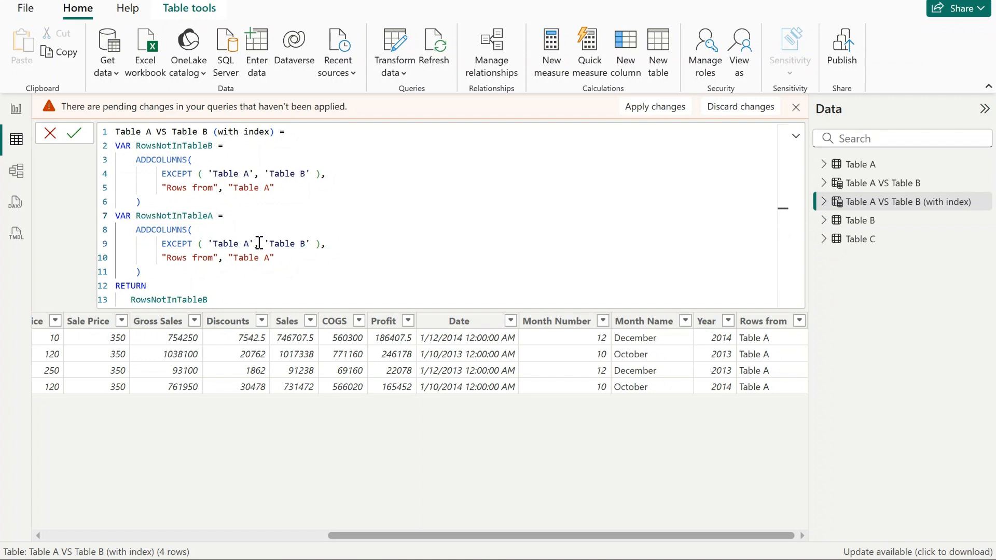
# Replace the first EXCEPT argument in the RowsNotInTableA variable with 'Table B'.
pyautogui.moveTo(254, 243); pyautogui.dragTo(218, 243)
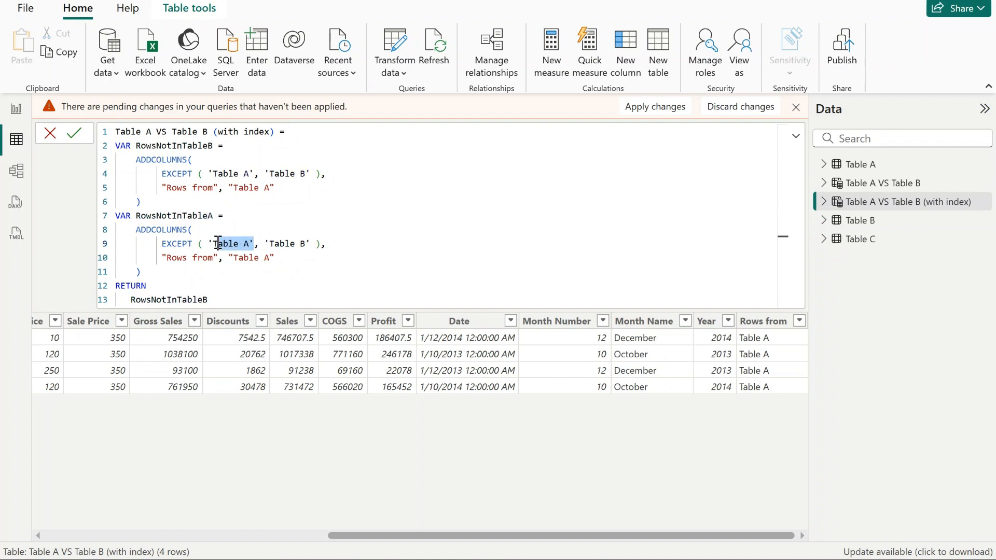
pyautogui.press('BackSpace')
pyautogui.press('BackSpace')
pyautogui.write('Tab')
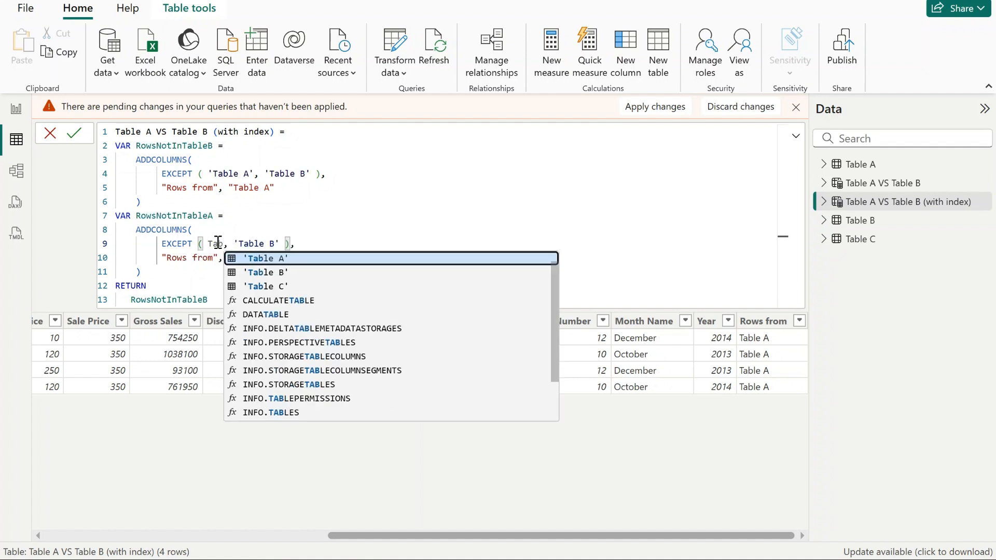
pyautogui.press('Down')
pyautogui.press('Tab')
# Change the second EXCEPT argument in RowsNotInTableA to 'Table A'.
pyautogui.press('Right')
pyautogui.press('Right')
pyautogui.press('Right')
pyautogui.press('Right')
pyautogui.press('Right')
pyautogui.press('Right')
pyautogui.press('Right')
pyautogui.press('Right')
pyautogui.press('Right')
pyautogui.press('Right')
pyautogui.press('Right')
pyautogui.press('BackSpace')
pyautogui.press('BackSpace')
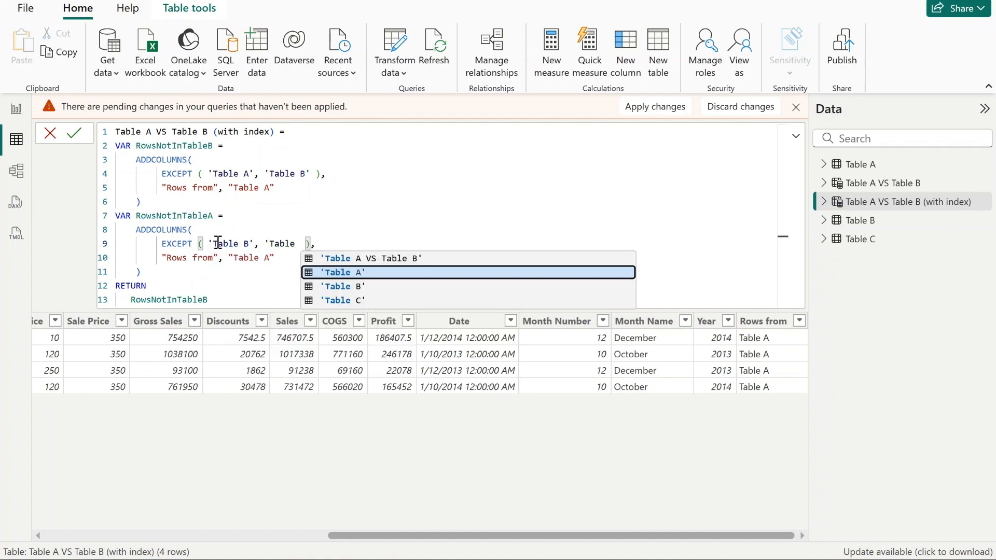
pyautogui.press('Tab')
# Set the "Rows from" label in the RowsNotInTableA variable to "Table B".
pyautogui.press('Down')
pyautogui.press('Left')
pyautogui.press('BackSpace')
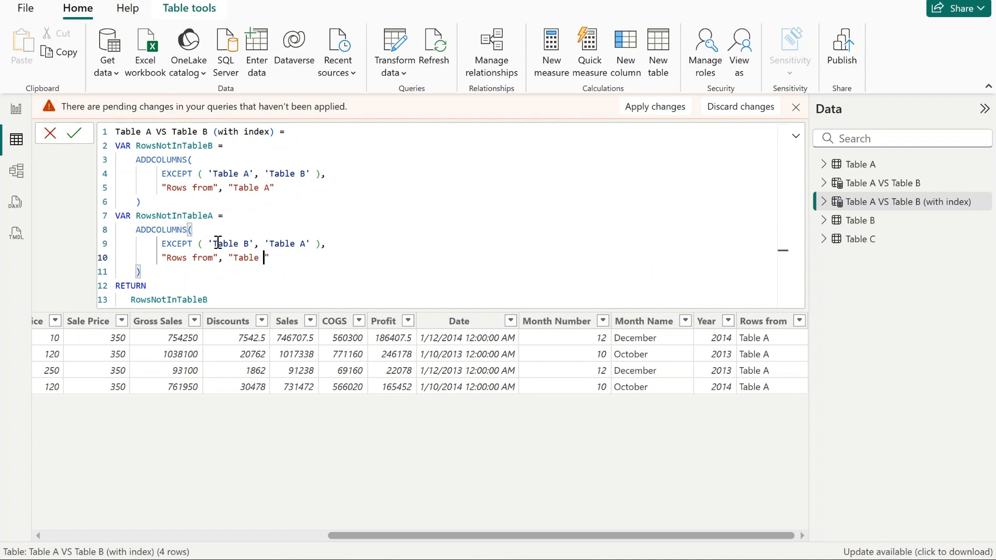
pyautogui.write('B')
pyautogui.press('Down')
# Replace the expression after RETURN with the start of a UNION function.
pyautogui.moveTo(231, 299); pyautogui.dragTo(134, 300)
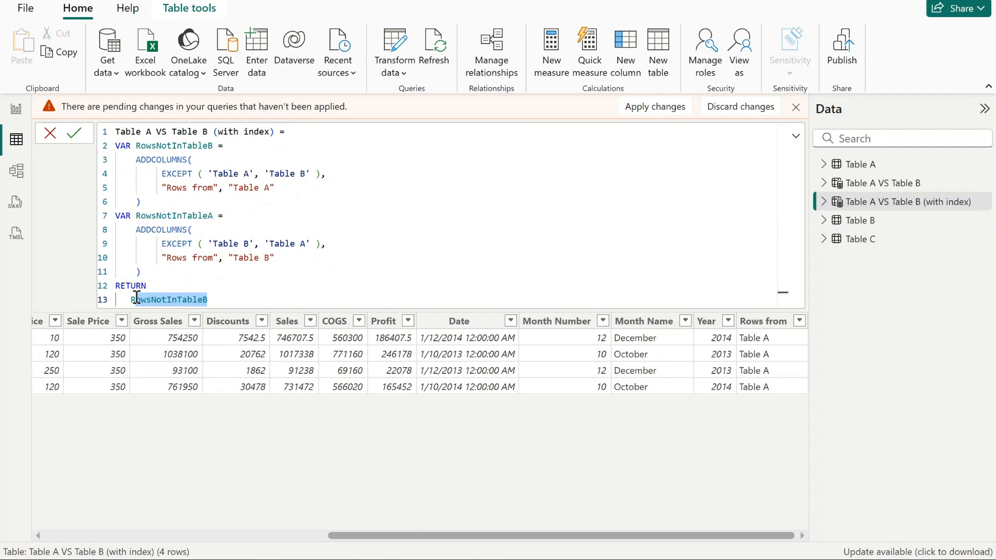
pyautogui.press('BackSpace')
pyautogui.write('UNI')
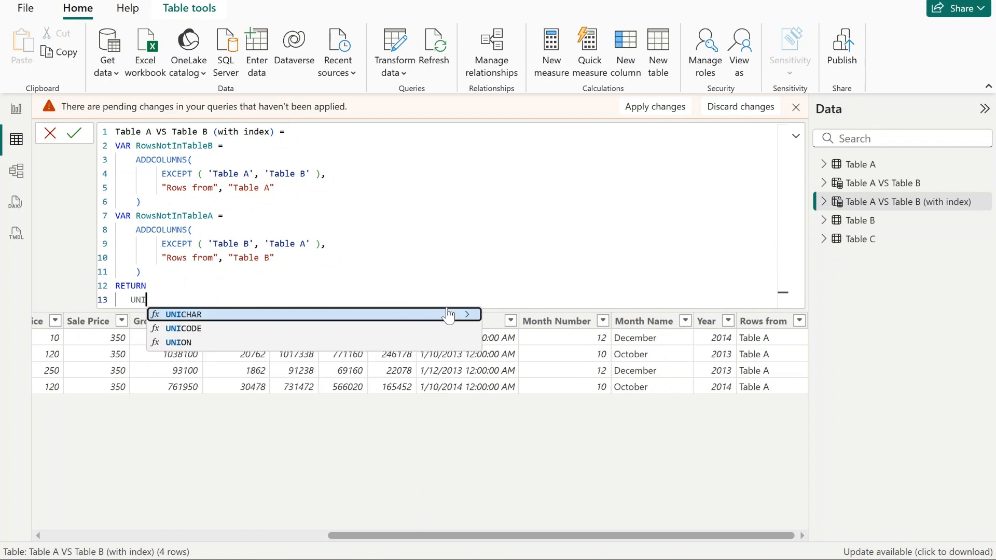
pyautogui.press('Down')
pyautogui.press('Down')
pyautogui.press('Tab')
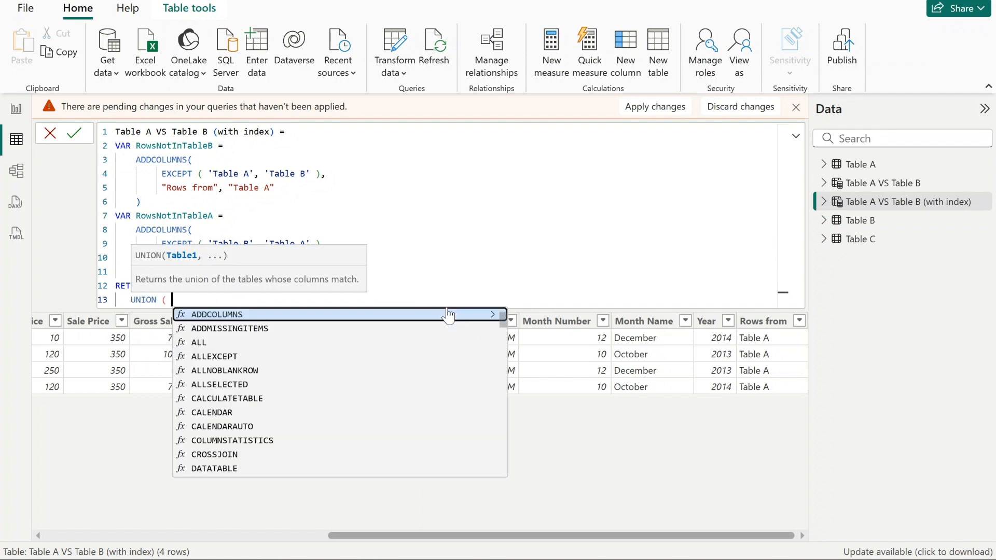
# Give UNION the arguments RowsNotInTableA and RowsNotInTableB, close the function and commit the table formula.
pyautogui.write('RowsNotInTableA,')
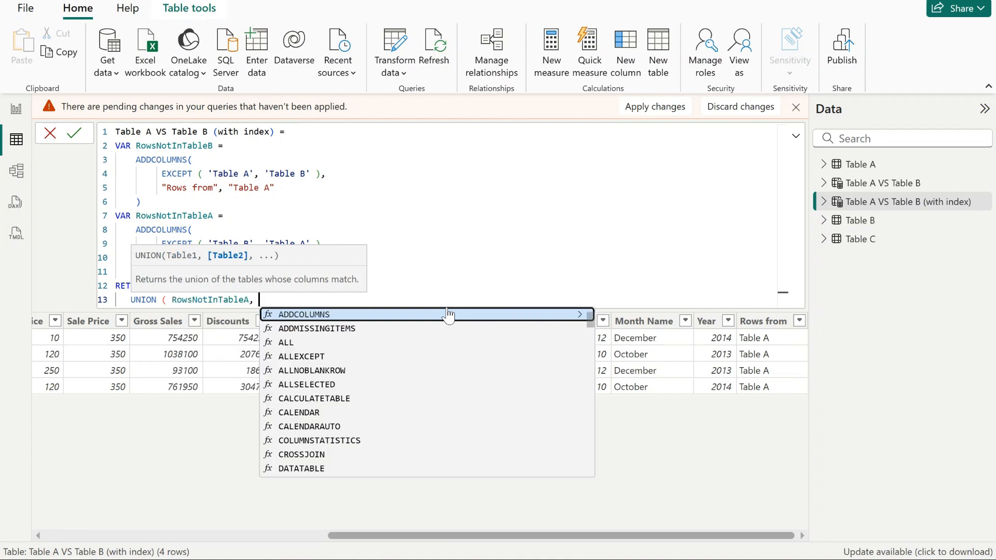
pyautogui.write('Rows')
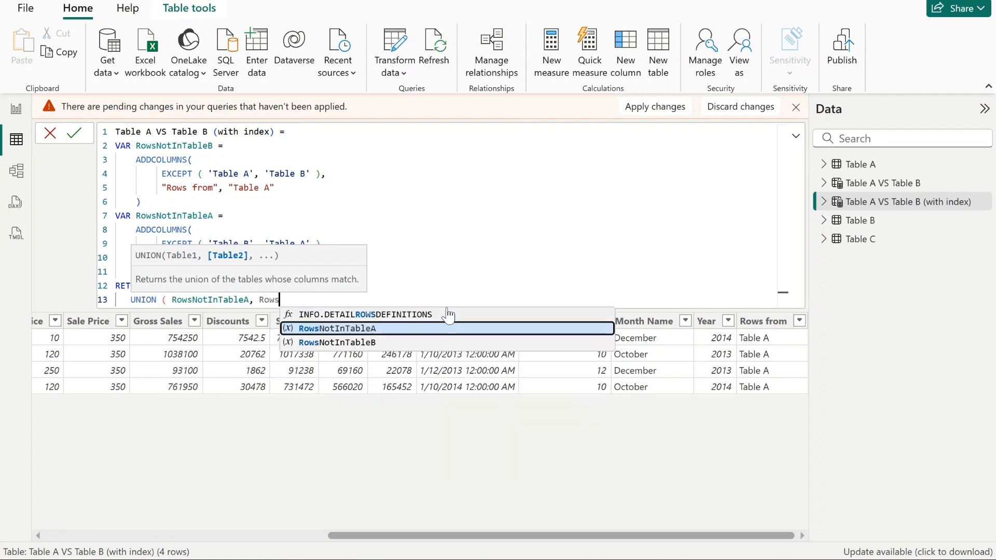
pyautogui.press('Down')
pyautogui.press('Tab')
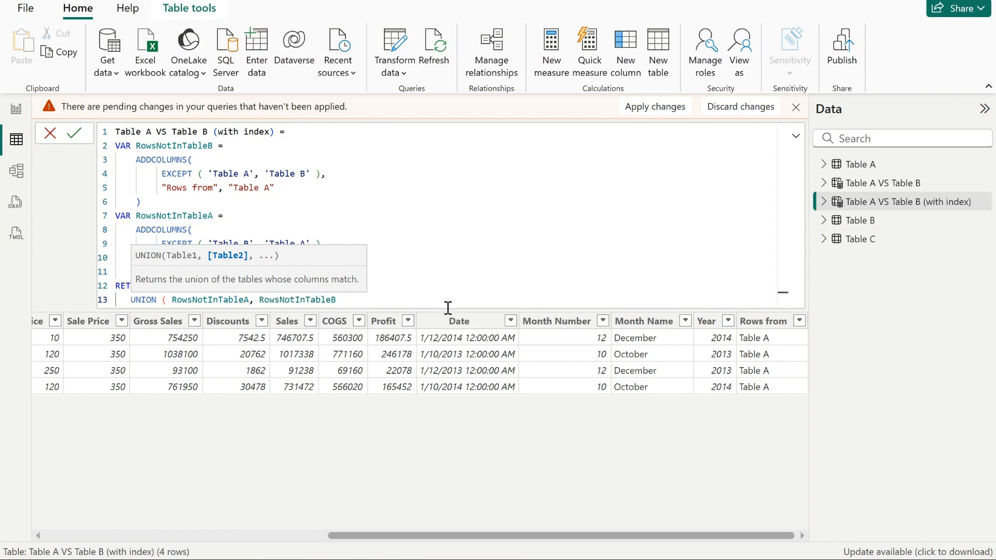
pyautogui.write(')')
pyautogui.press('Return')
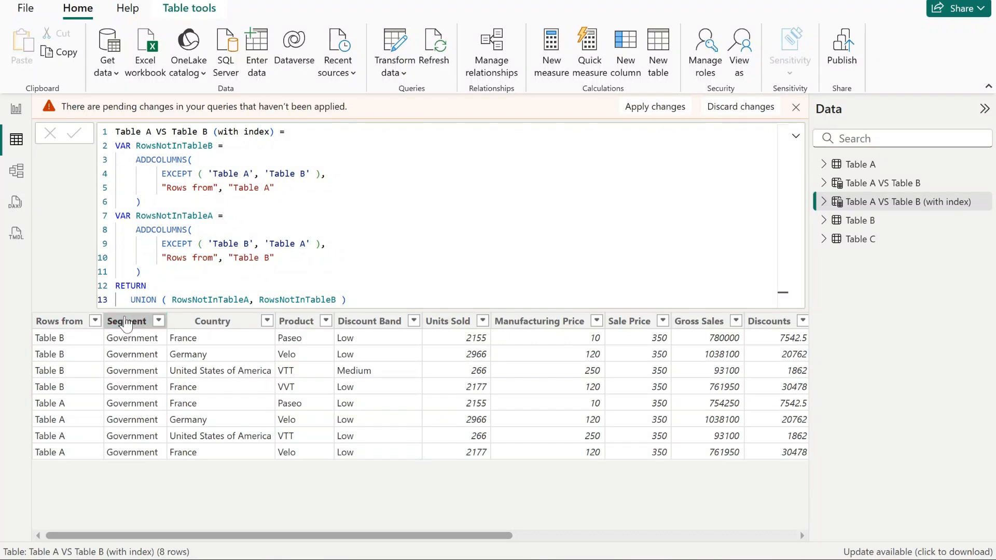
# Examine the "Rows from" column in the combined table to check which table each row comes from.
pyautogui.click(43, 324)
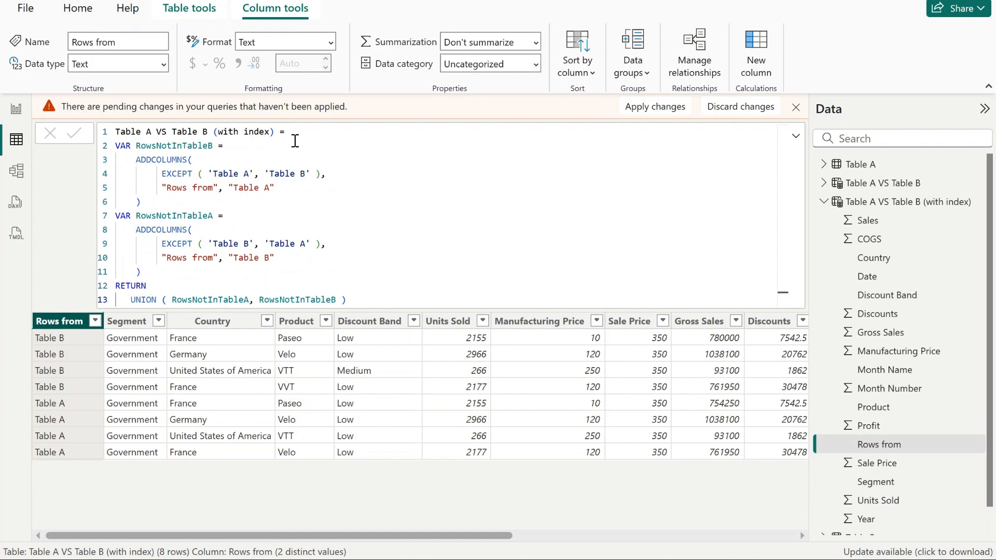
pyautogui.moveTo(280, 134); pyautogui.dragTo(99, 130)
pyautogui.click(559, 221)
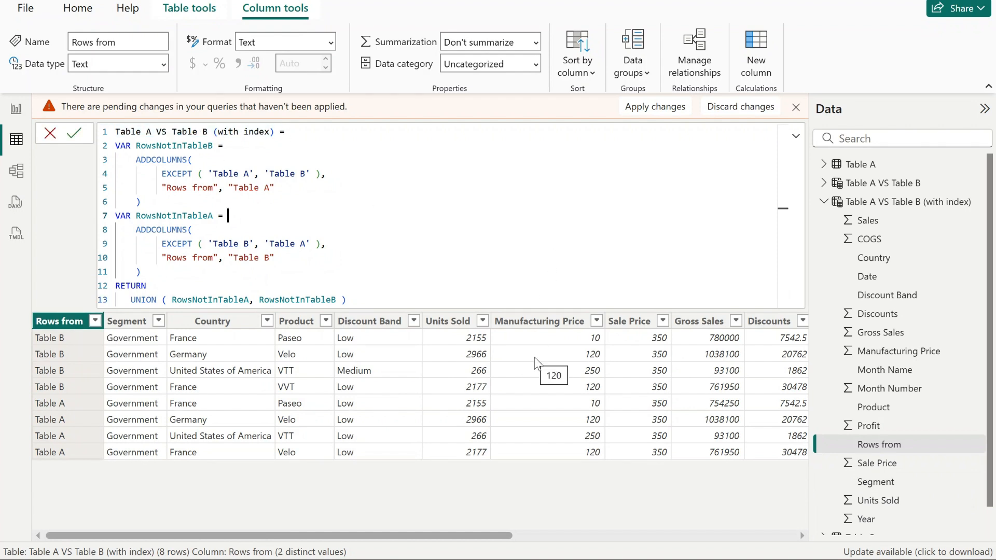